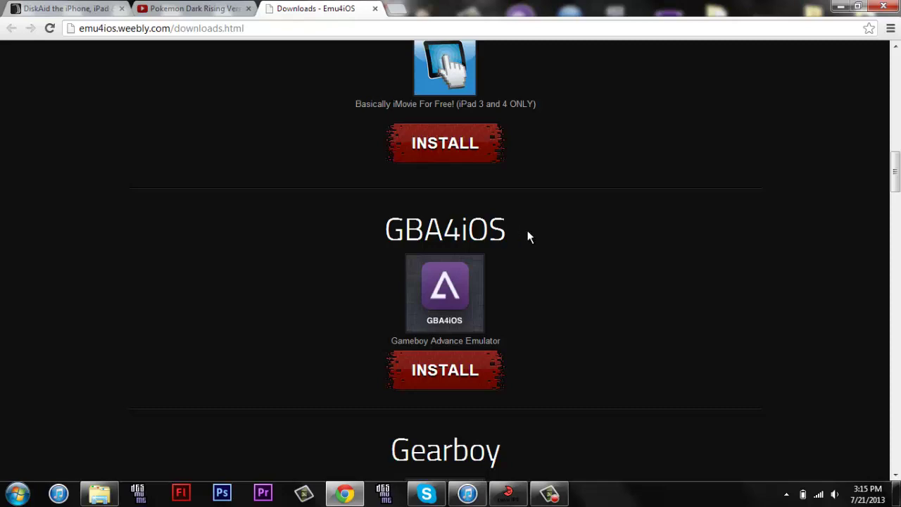
- View the FileApp (Documents & Files Reader) store page in iTunes, then minimize iTunes back to Chrome
click(467, 493)
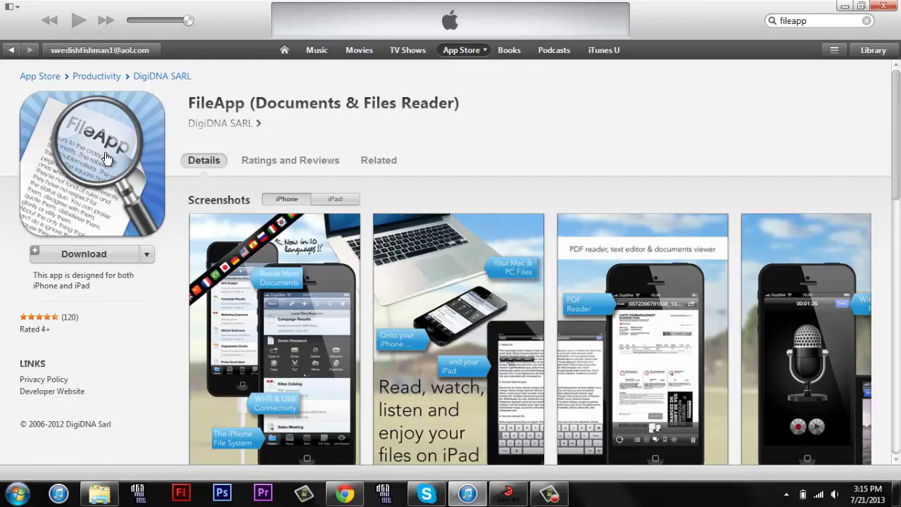
click(845, 7)
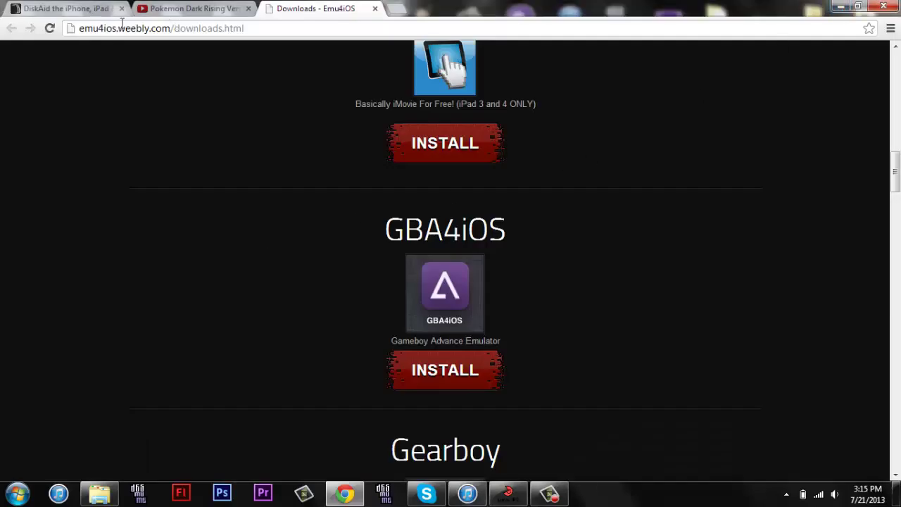
click(65, 10)
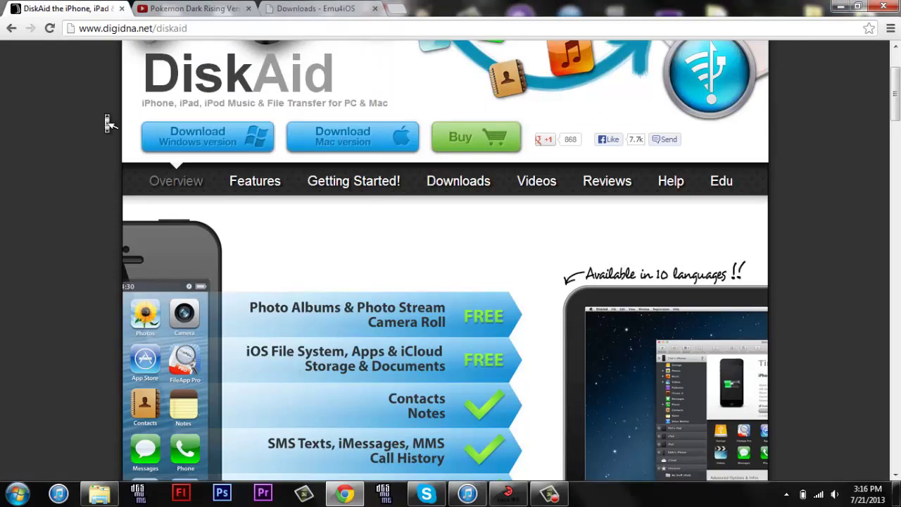
scroll(104, 118, up, 2)
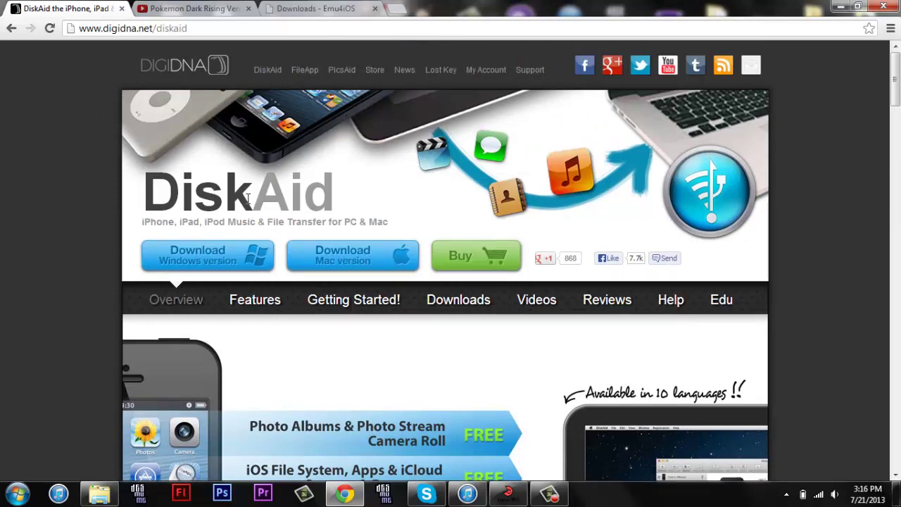
drag(143, 190, 334, 192)
click(336, 193)
click(197, 31)
click(78, 134)
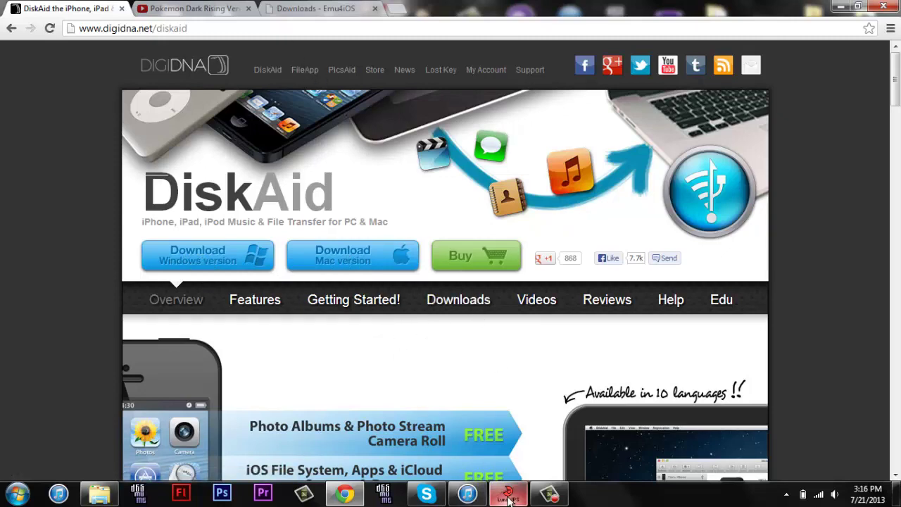
- Minimize Chrome and the Pokemon Sienna folder, then launch DiskAid from its desktop icon
click(842, 5)
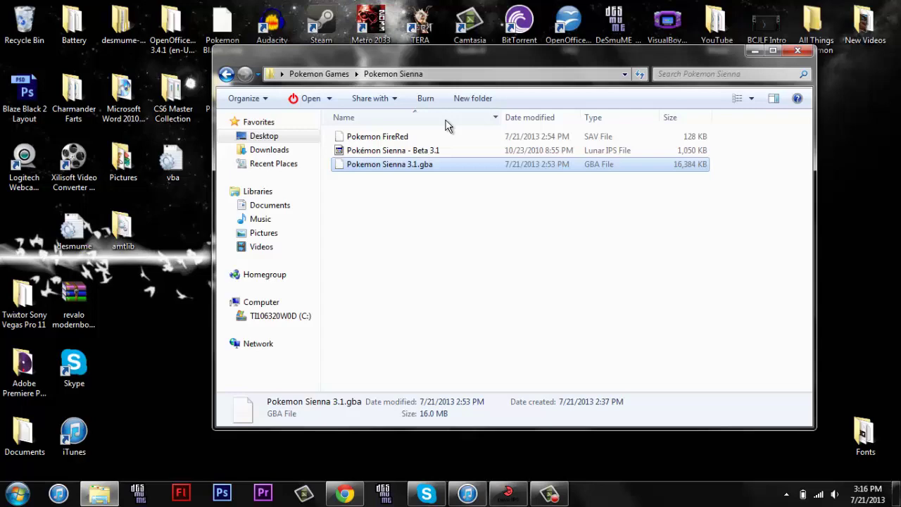
click(756, 52)
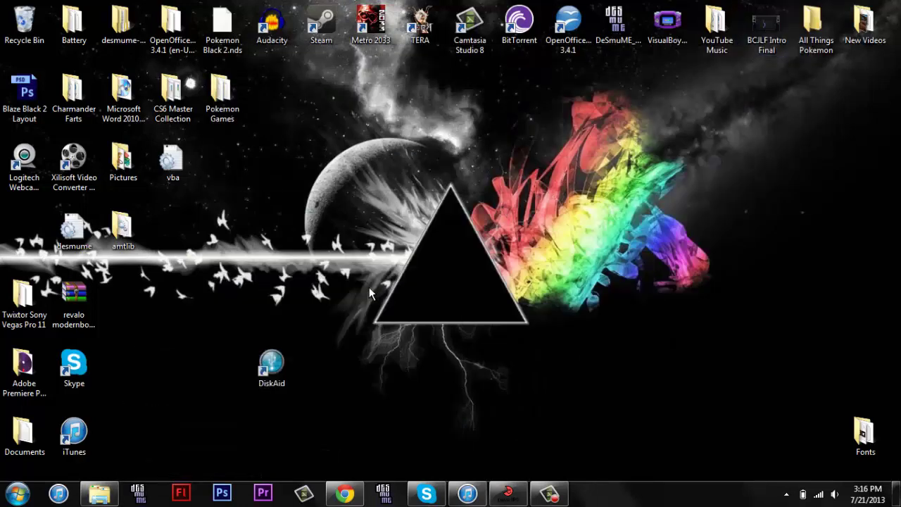
double_click(275, 378)
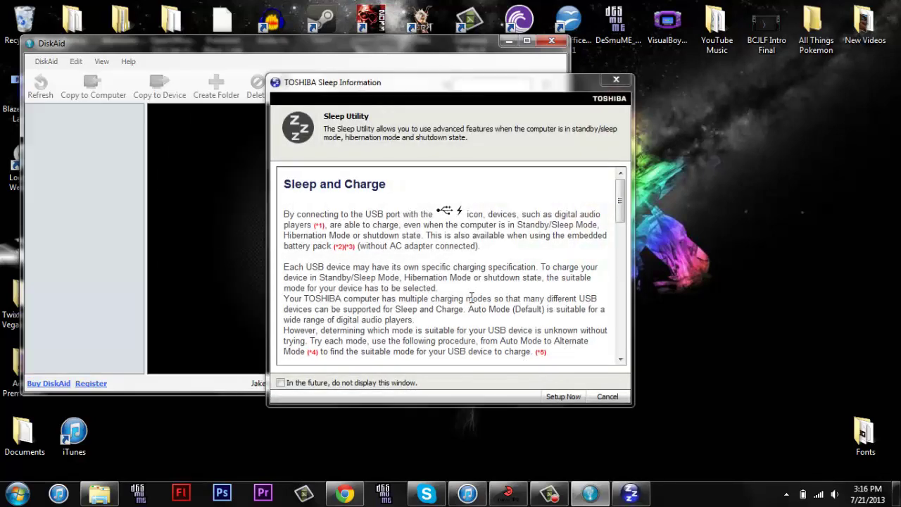
- Dismiss the Toshiba notice and DiskAid welcome window, then browse the FileApp and USB Key storage
click(608, 396)
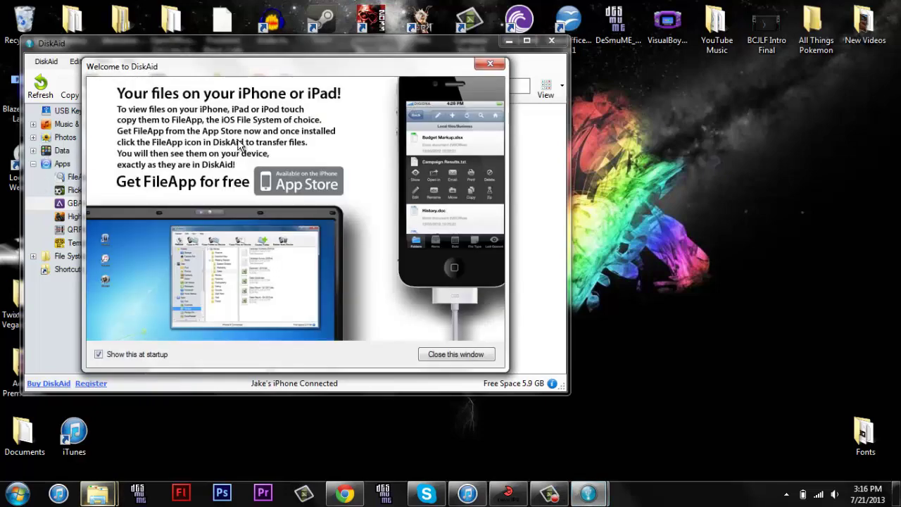
click(445, 354)
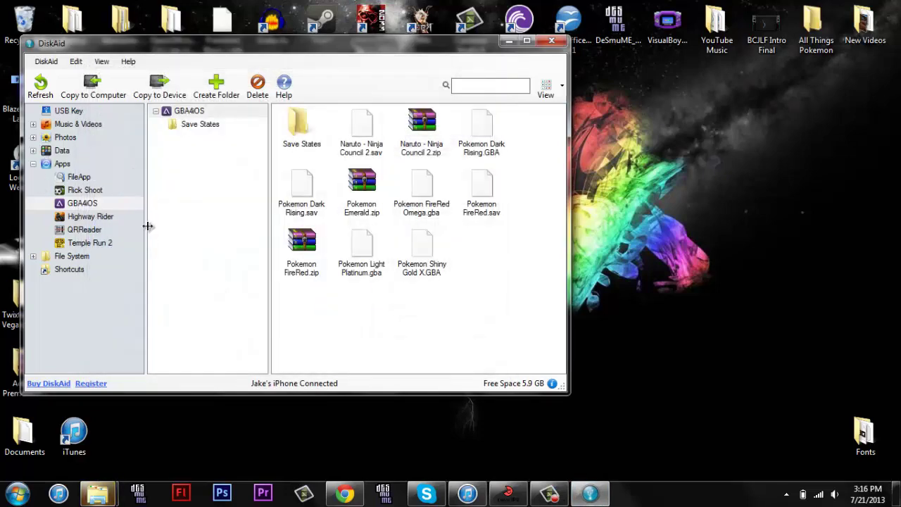
click(40, 176)
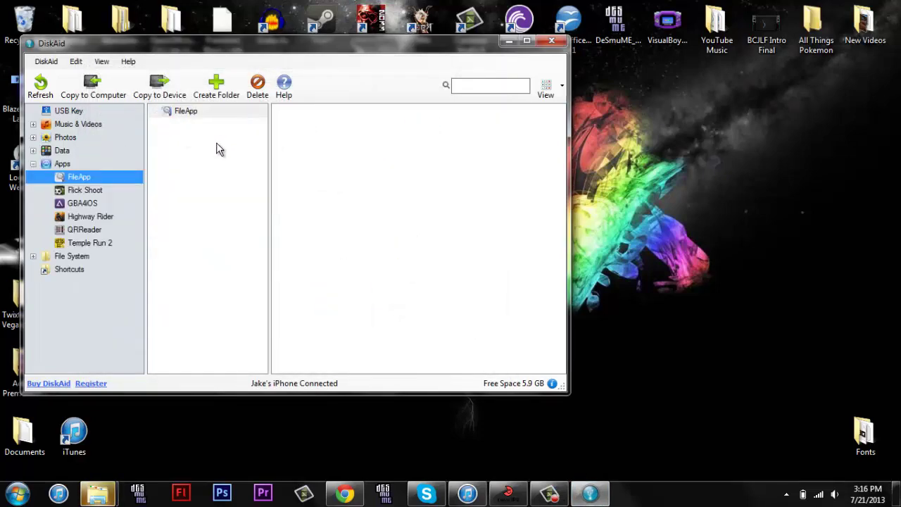
click(68, 114)
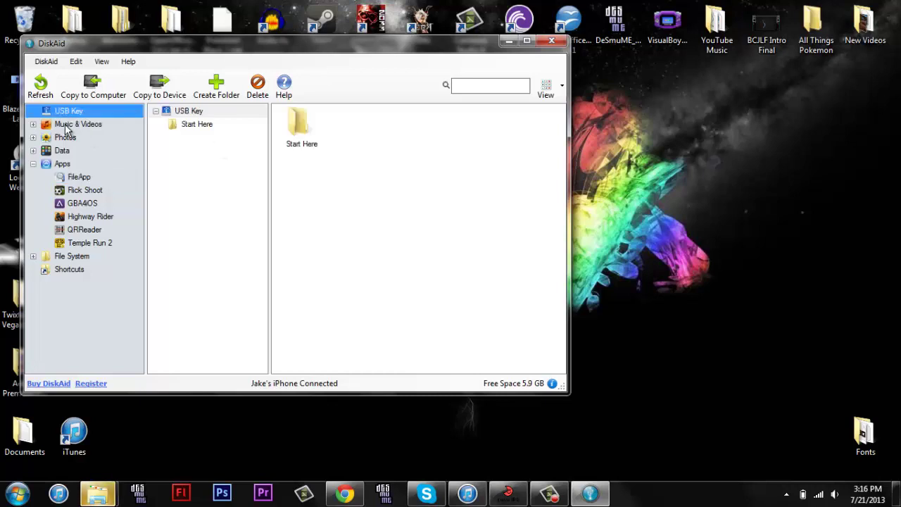
- Re-expand Apps and open GBA4iOS, showing its Save States folder and Pokemon ROMs
click(33, 163)
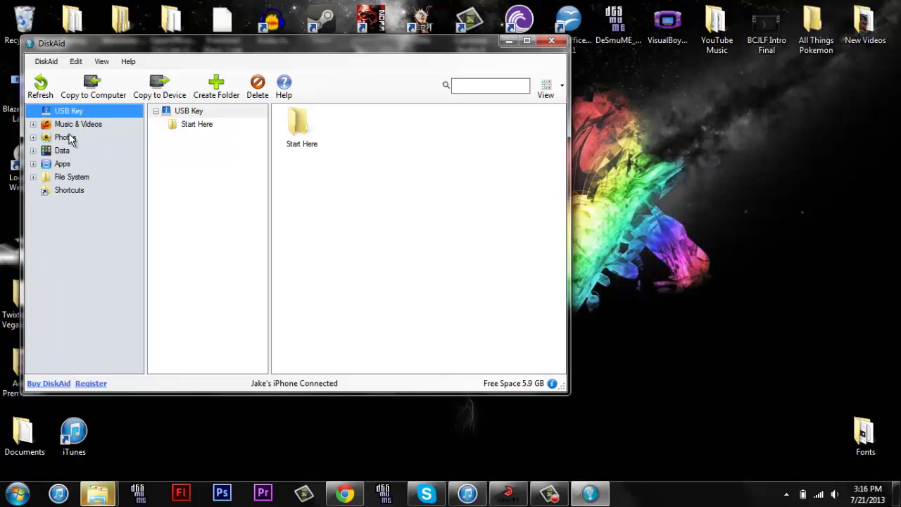
click(33, 164)
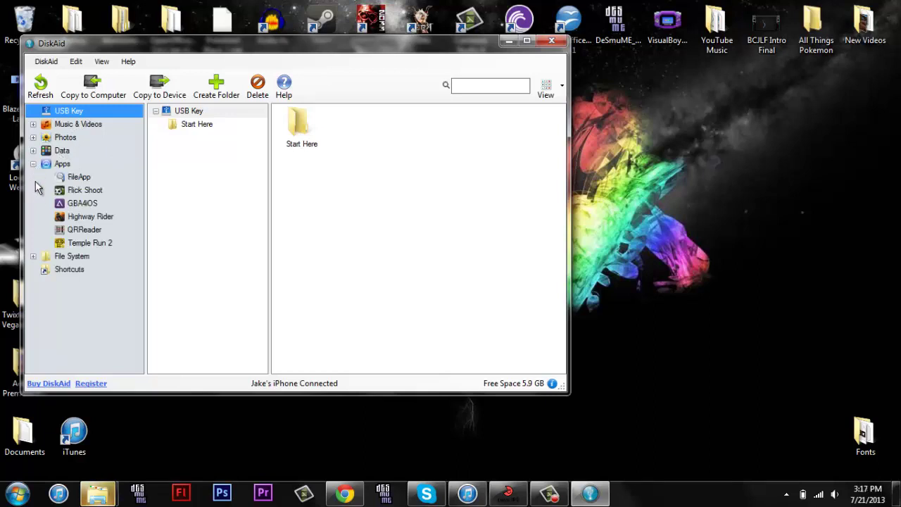
click(79, 204)
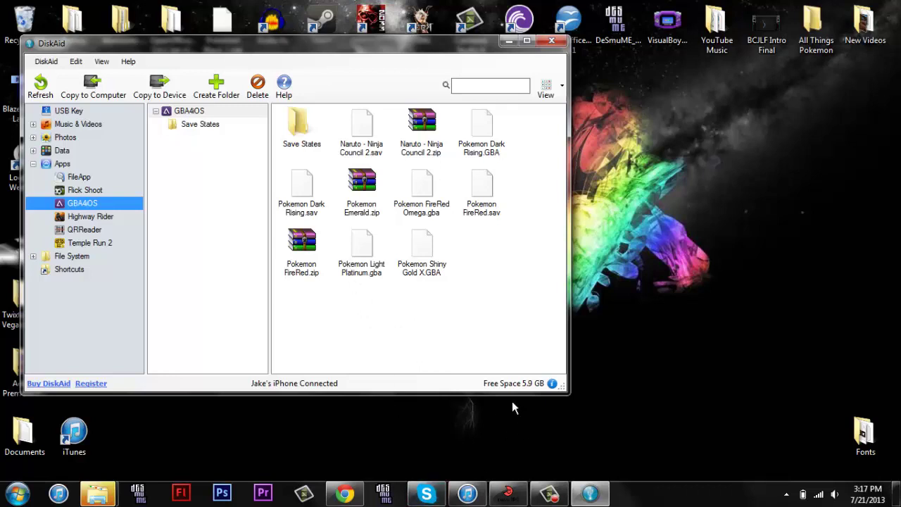
click(637, 264)
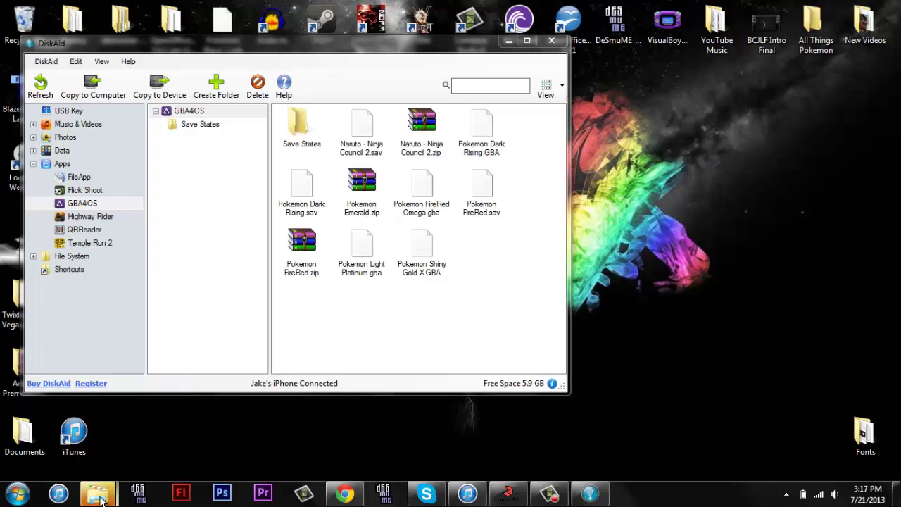
- Restore the Pokemon Sienna folder and point out the Pokémon Sienna - Beta 3.1 patch file
mouse_move(97, 492)
click(105, 436)
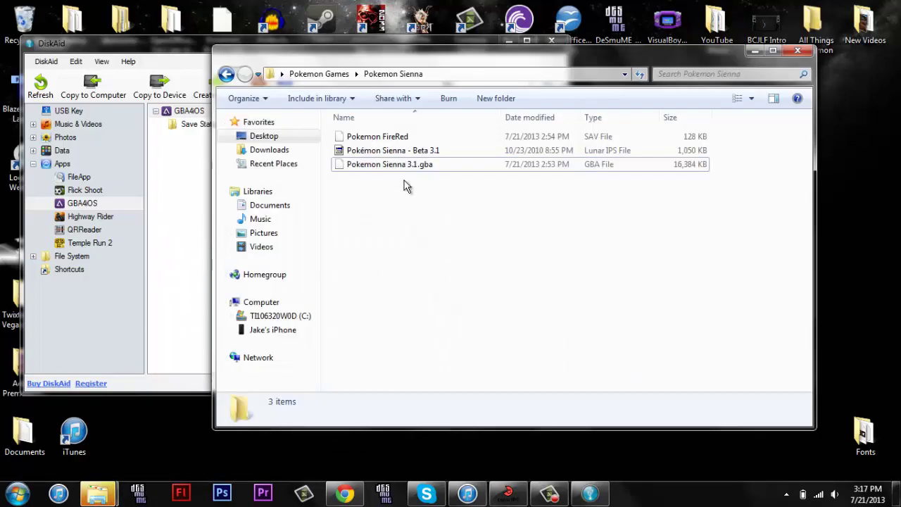
click(456, 150)
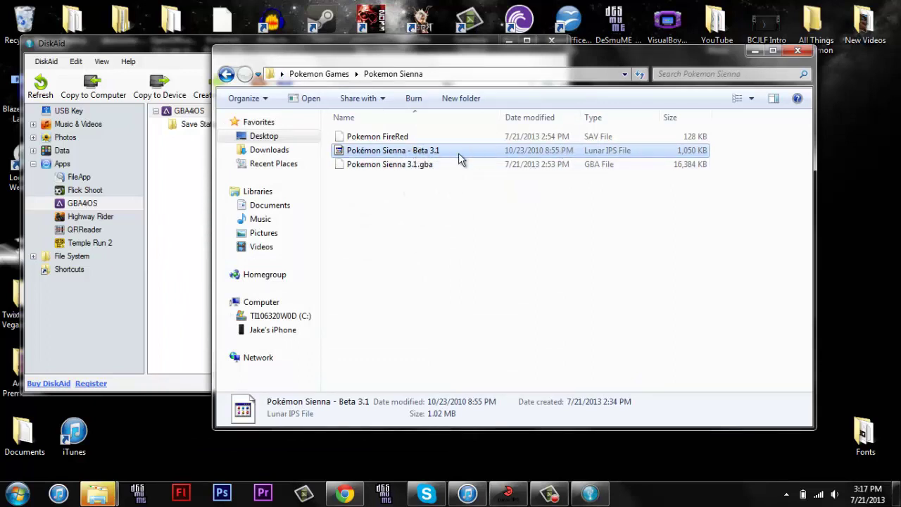
click(400, 222)
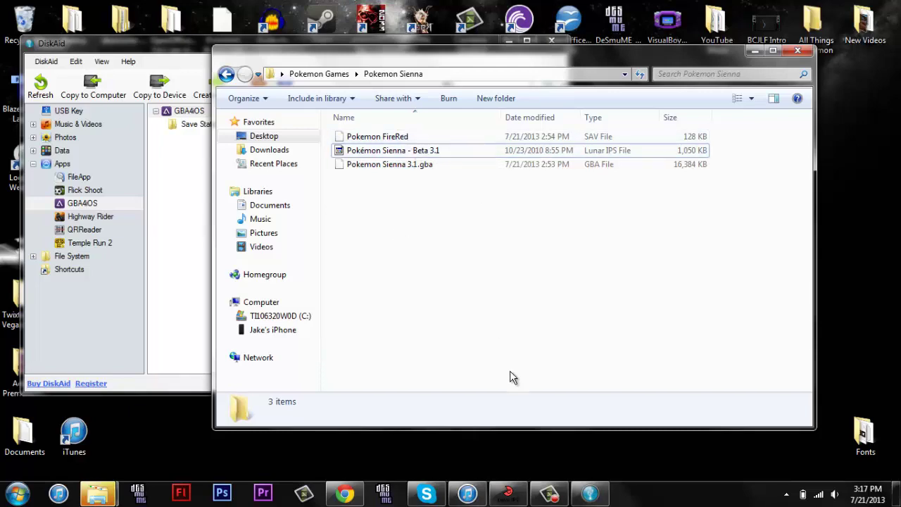
- Show the YouTube Pokemon ROM patching tutorial in Chrome, then bring DiskAid back in front
click(344, 492)
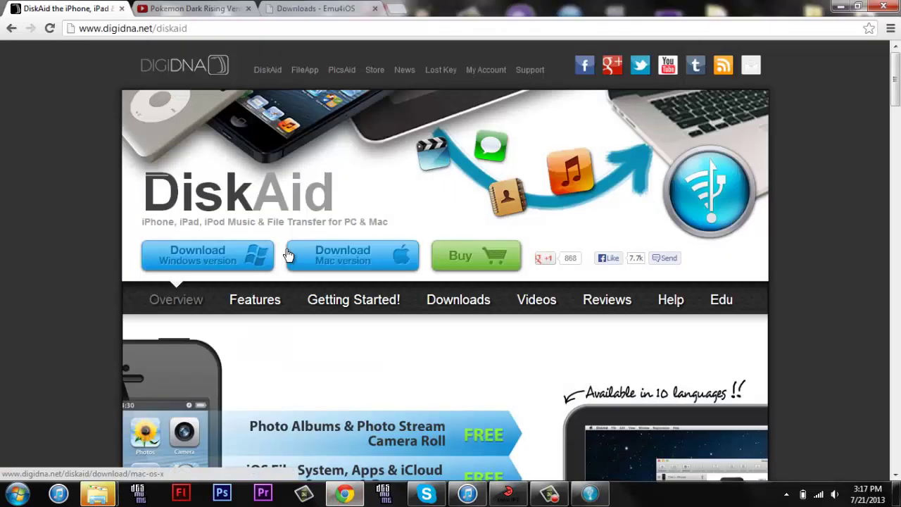
click(187, 8)
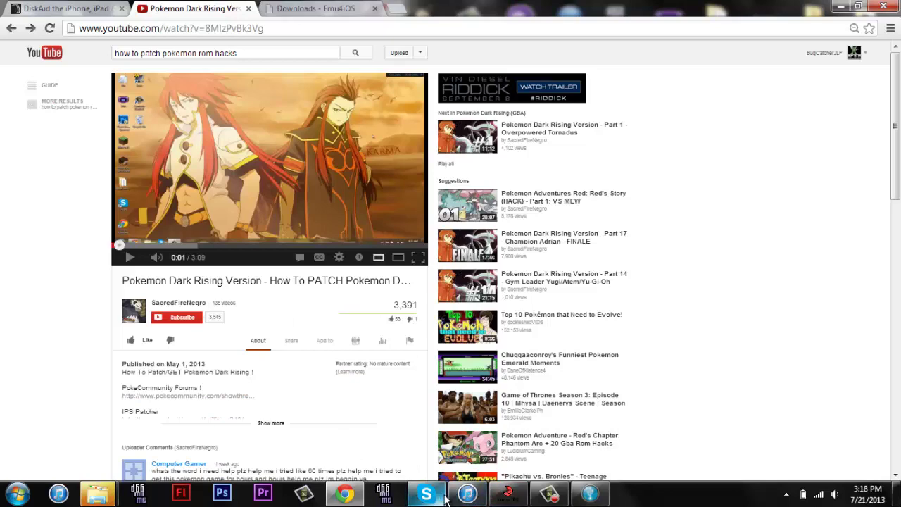
click(590, 495)
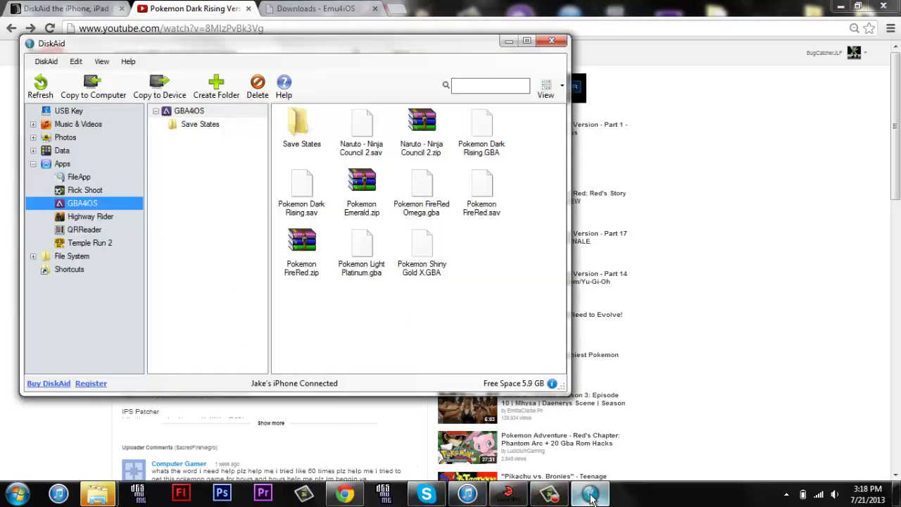
- Arrange DiskAid and the Pokemon Sienna folder window side by side on the desktop
click(422, 298)
click(841, 7)
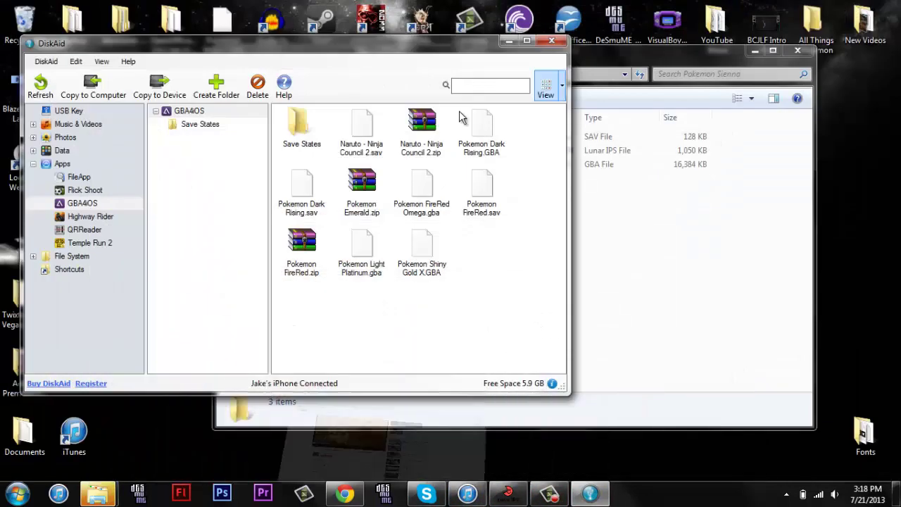
drag(143, 51, 139, 44)
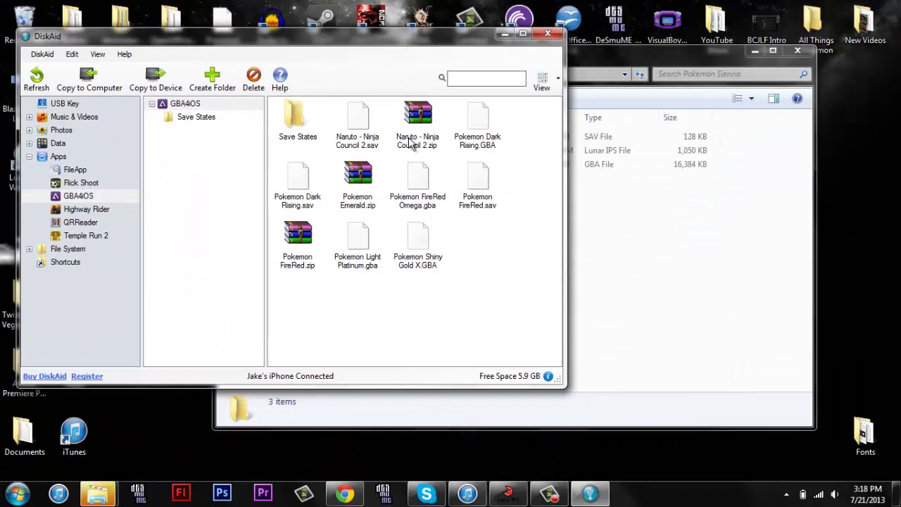
click(649, 219)
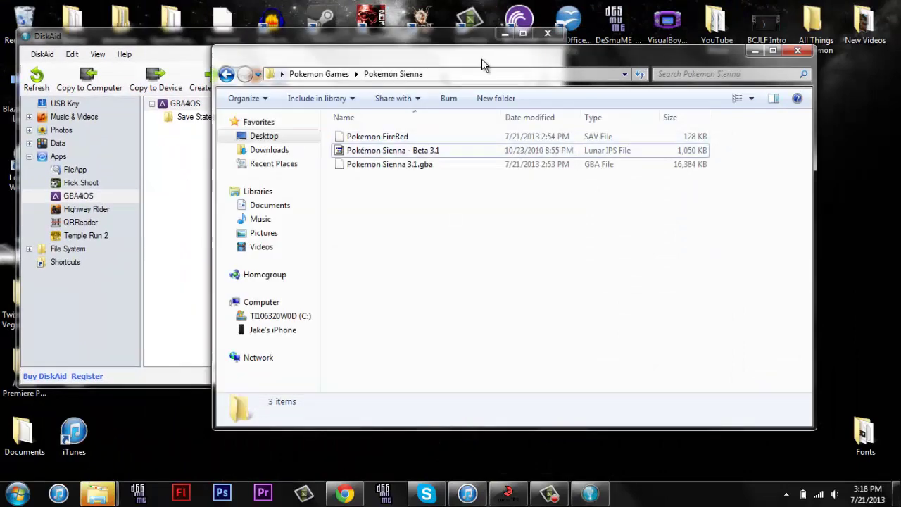
drag(482, 59, 837, 80)
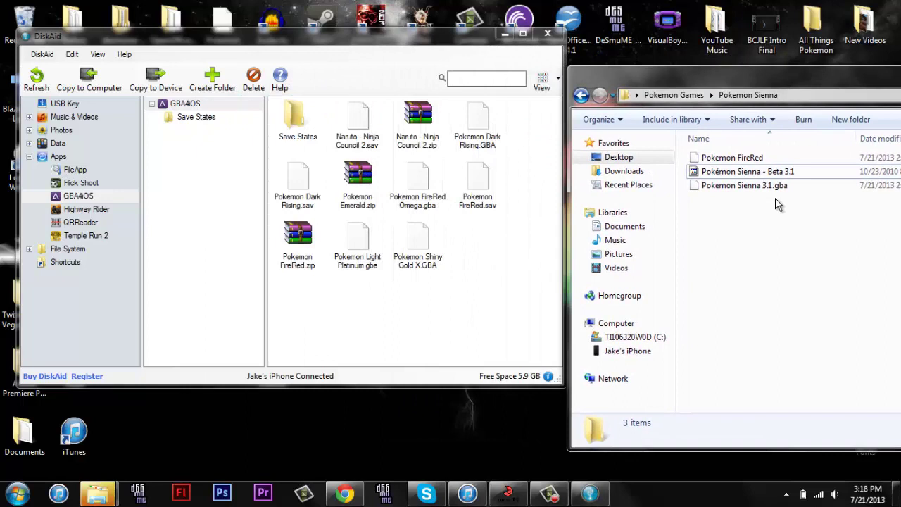
- Drag Pokemon Sienna 3.1.gba from the folder into DiskAid's GBA4iOS file list
click(752, 186)
drag(752, 186, 417, 310)
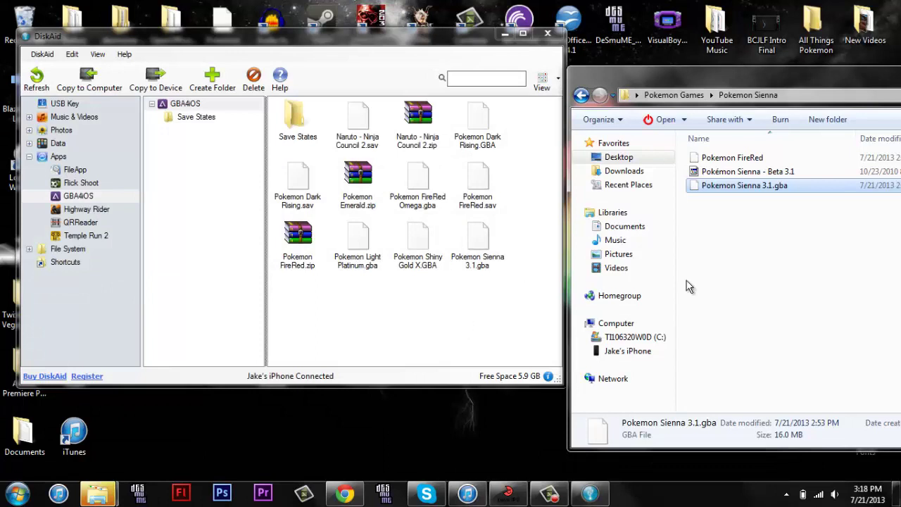
click(742, 293)
drag(778, 86, 771, 90)
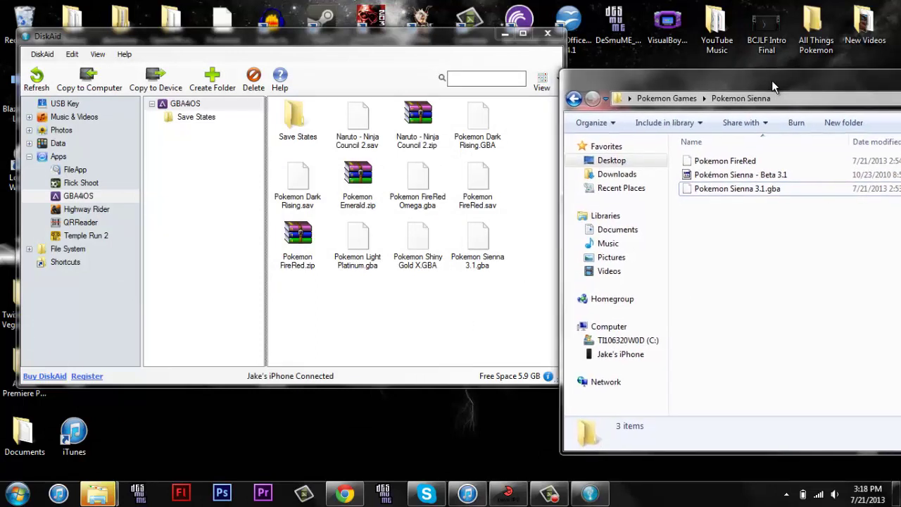
click(393, 323)
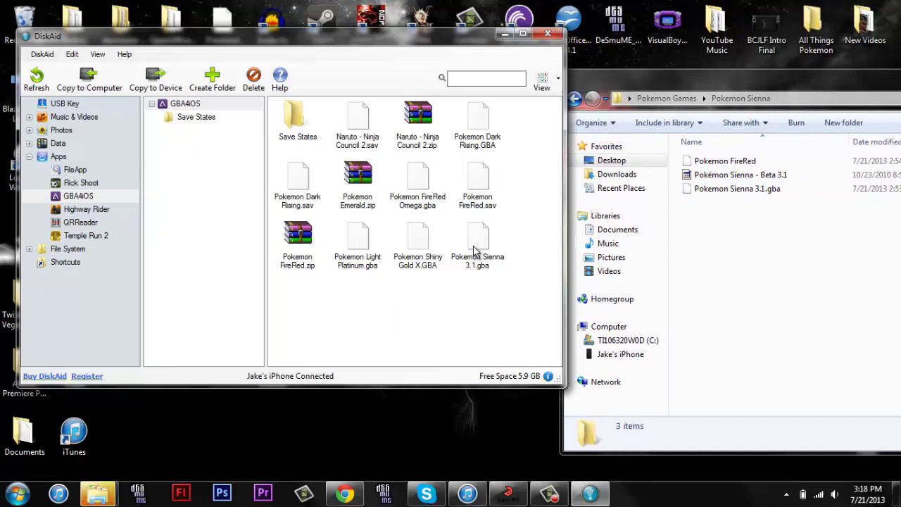
- Launch Pokemon Sienna 3.1 in GBA4iOS on the iPhone and skip the legitimacy notice
click(423, 314)
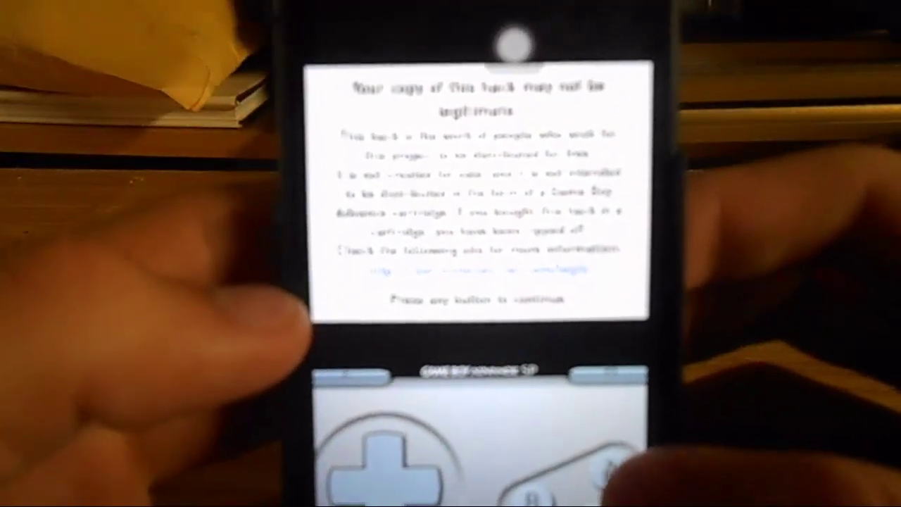
click(612, 475)
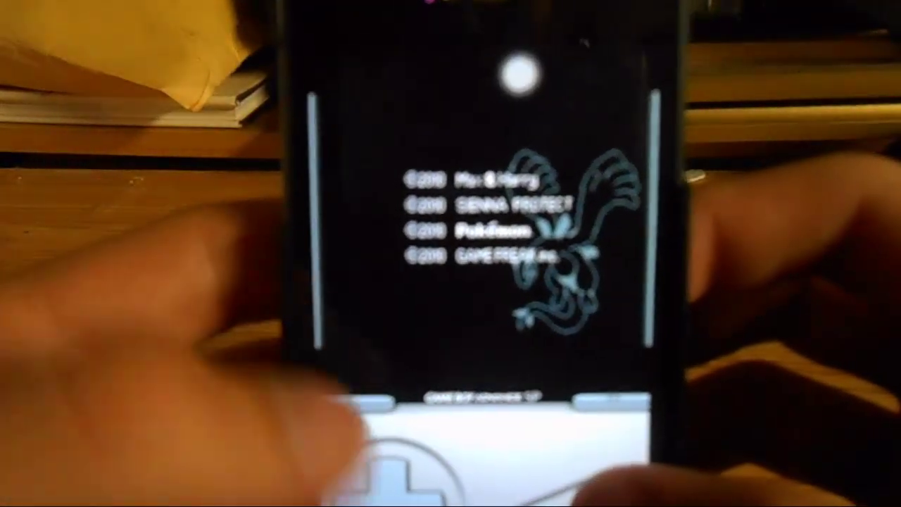